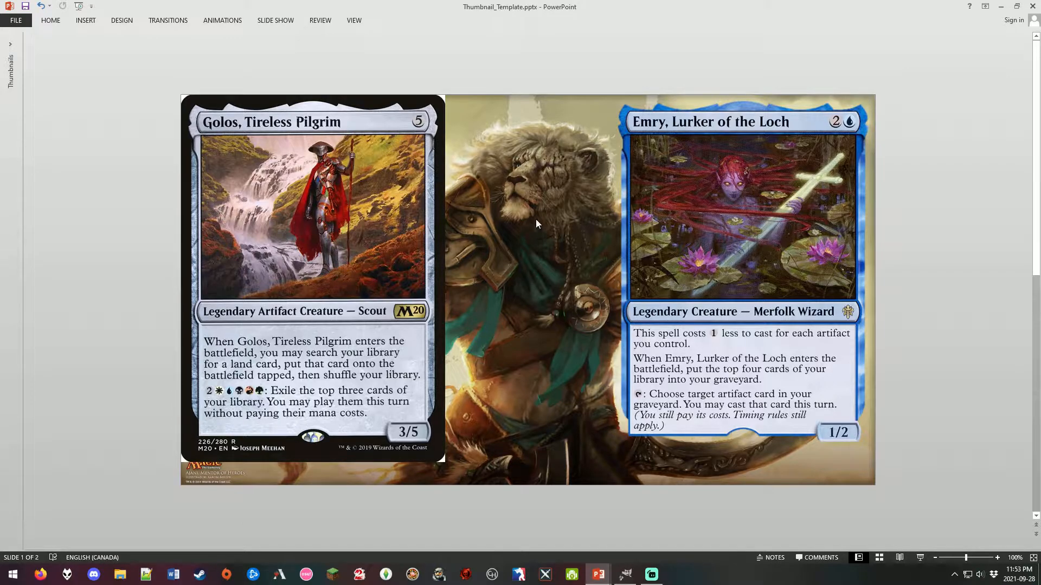
Step: Remove the background of the Golos, Tireless Pilgrim card picture on slide 2, extending the detection area to nearly the full card
scroll(534, 218, "down", 1)
left_click(558, 238)
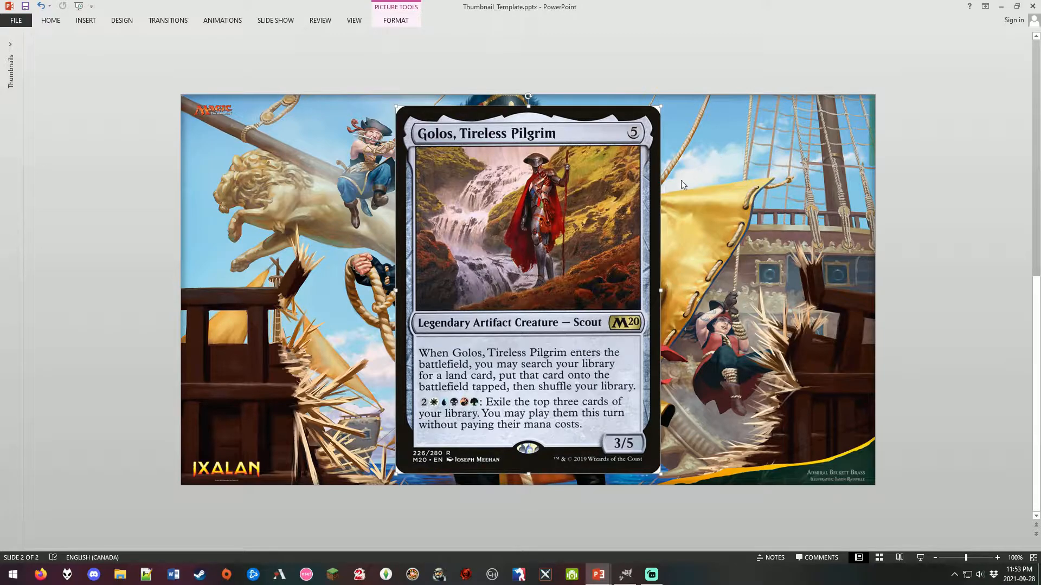
left_click(404, 24)
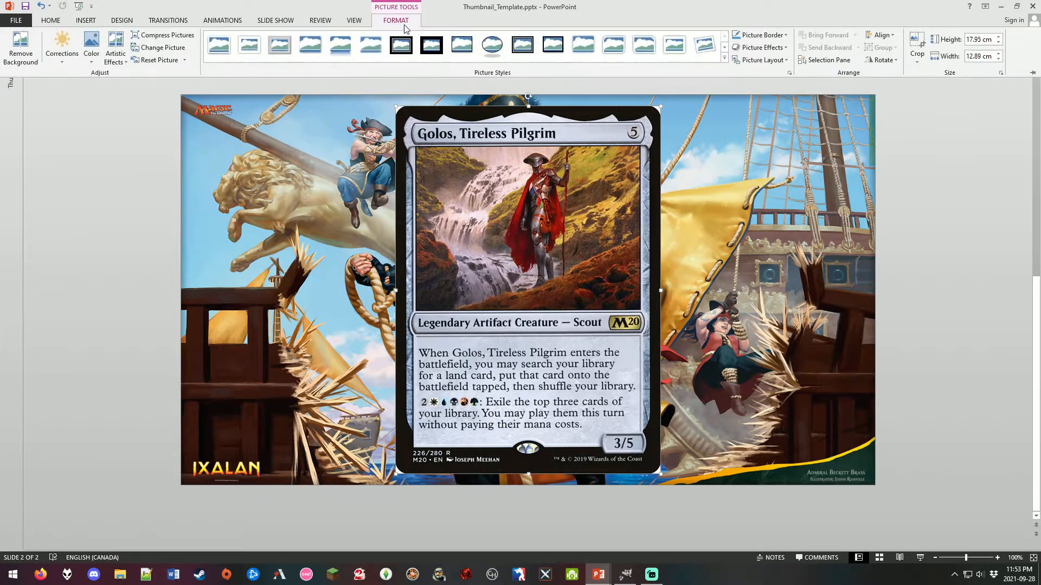
left_click(21, 47)
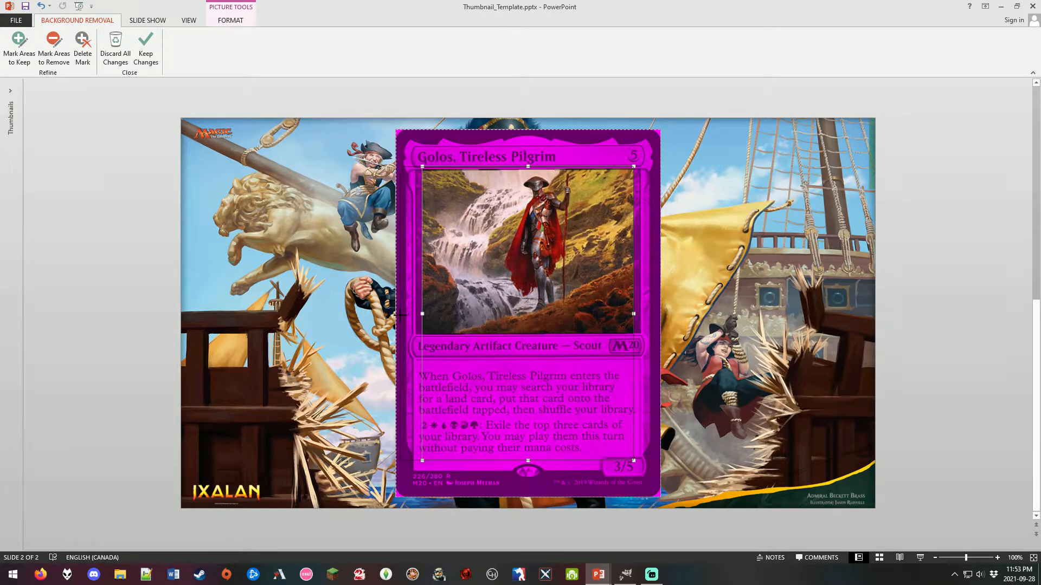
left_click_drag(402, 315, 400, 314)
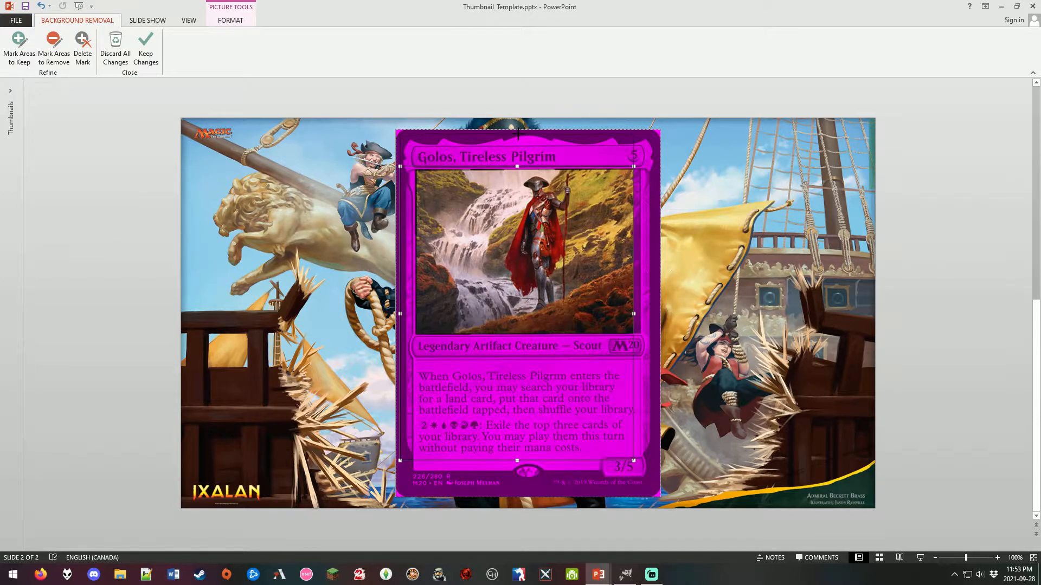
left_click_drag(518, 133, 518, 133)
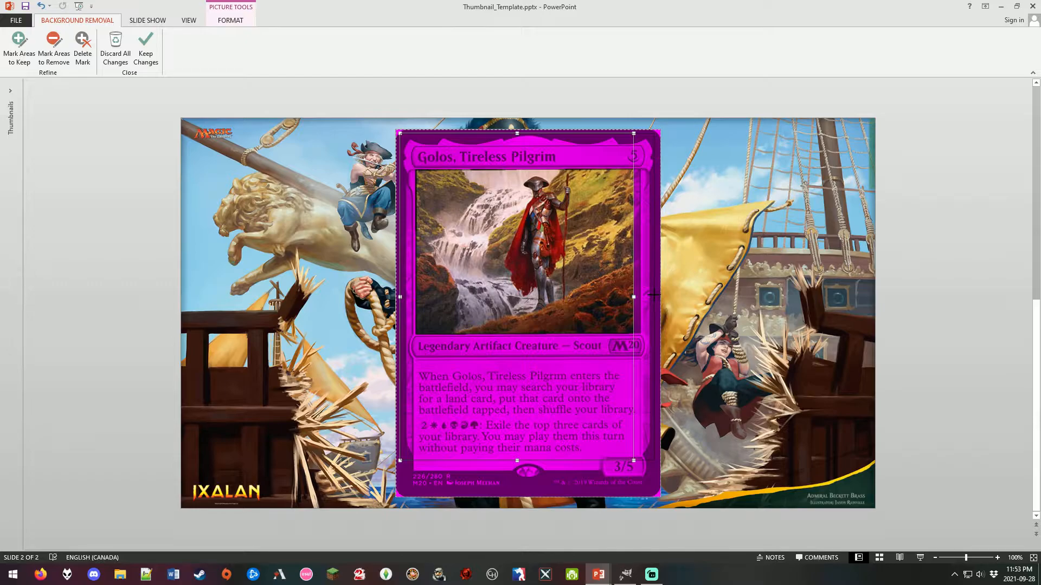
left_click_drag(654, 294, 651, 296)
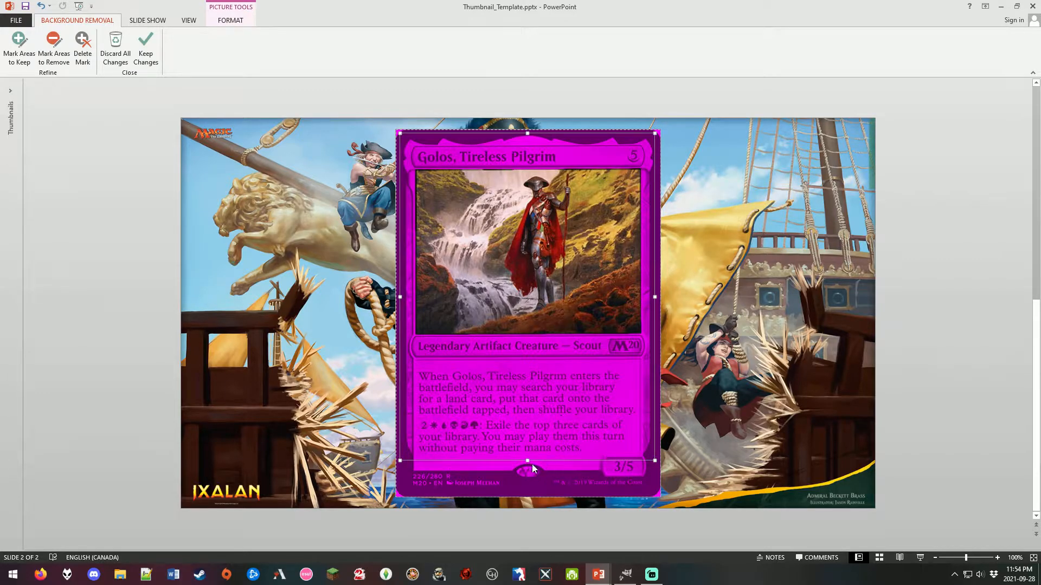
left_click_drag(527, 477, 526, 479)
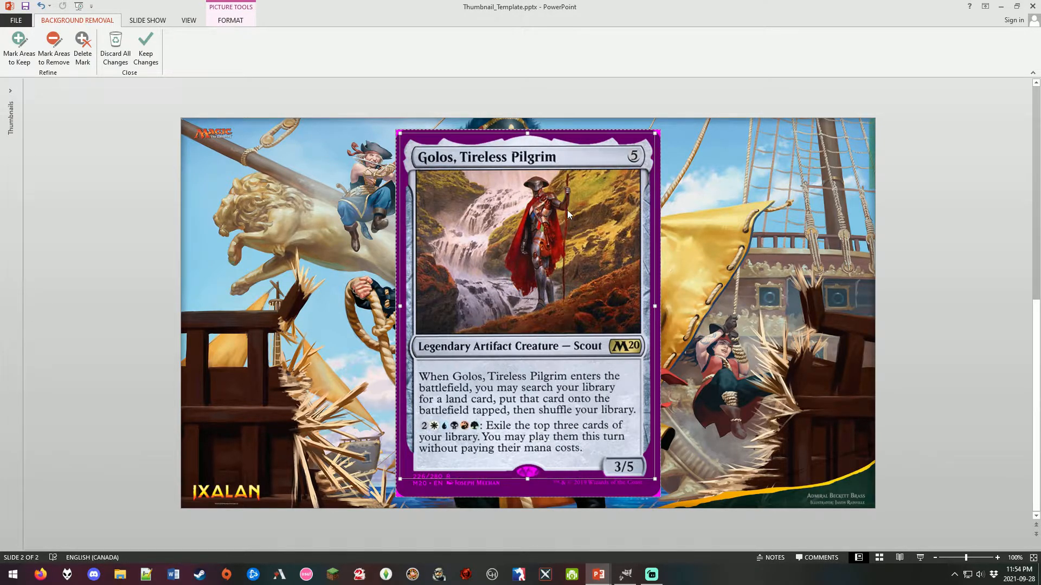
left_click(145, 52)
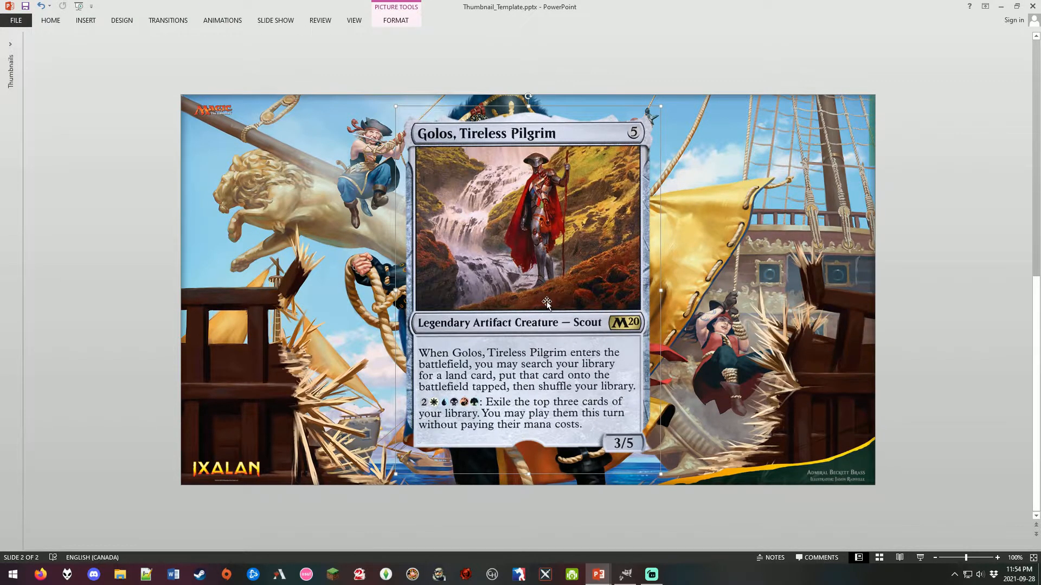
left_click(748, 327)
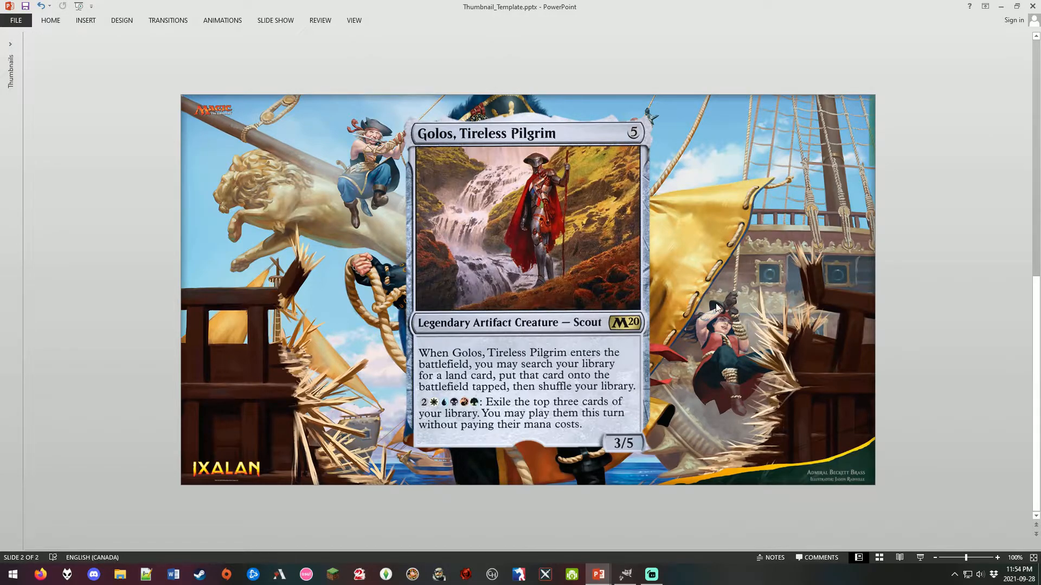
Step: Refine the Golos card's background removal by marking the small oval hologram at the card's lower edge as an area to keep
left_click(554, 262)
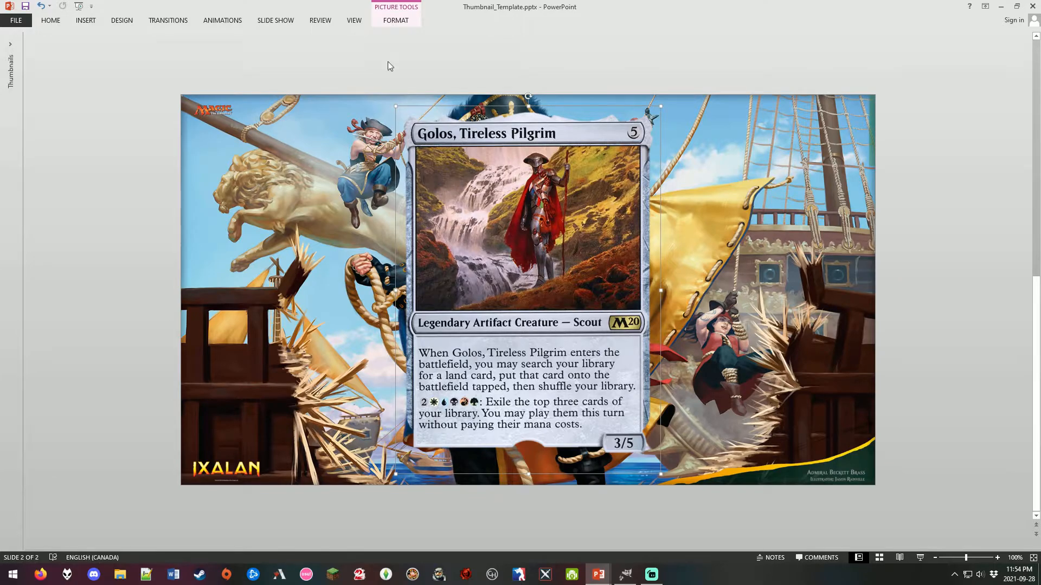
left_click(394, 24)
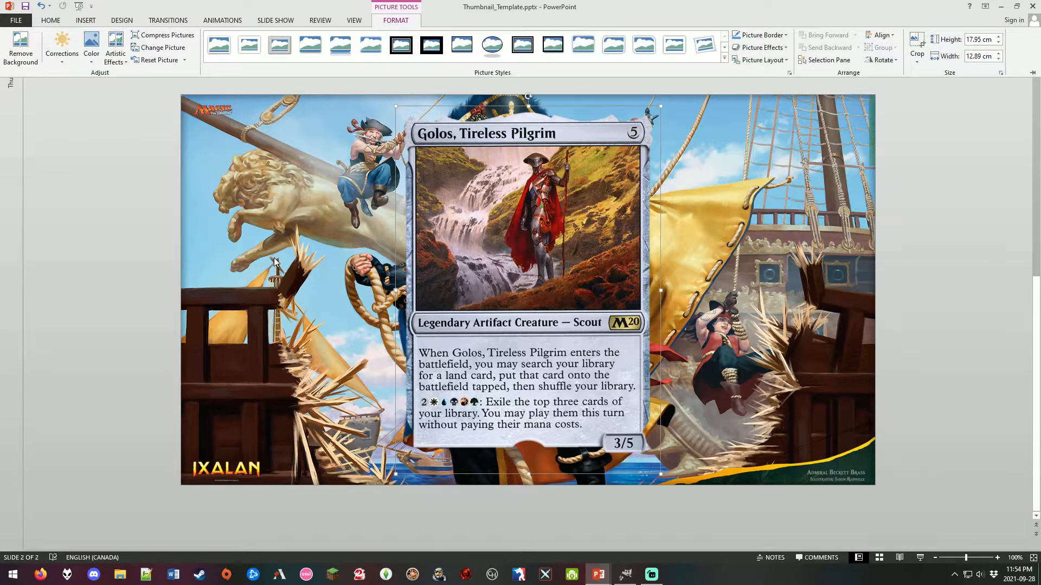
left_click(24, 54)
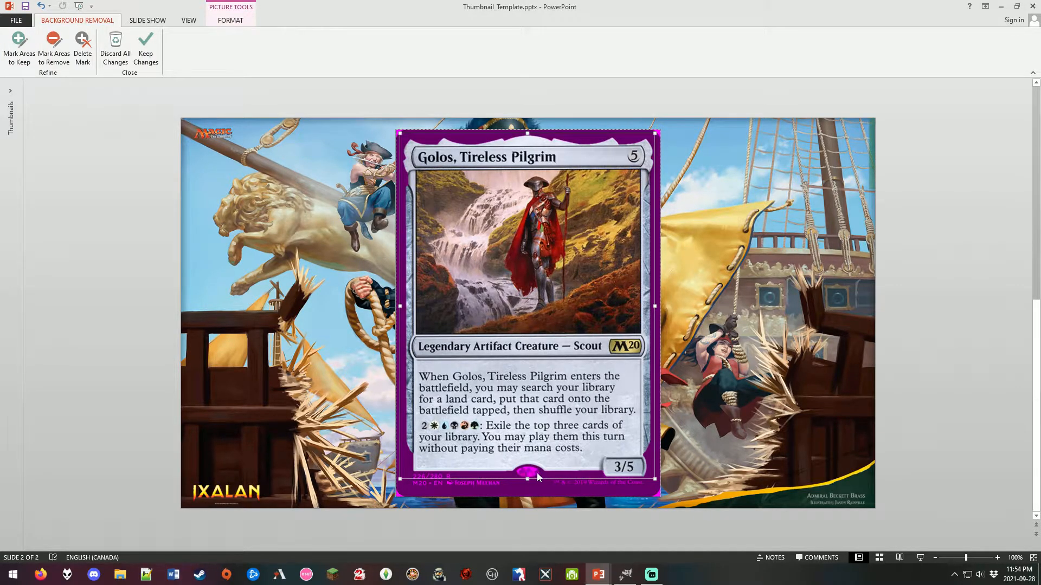
left_click(19, 47)
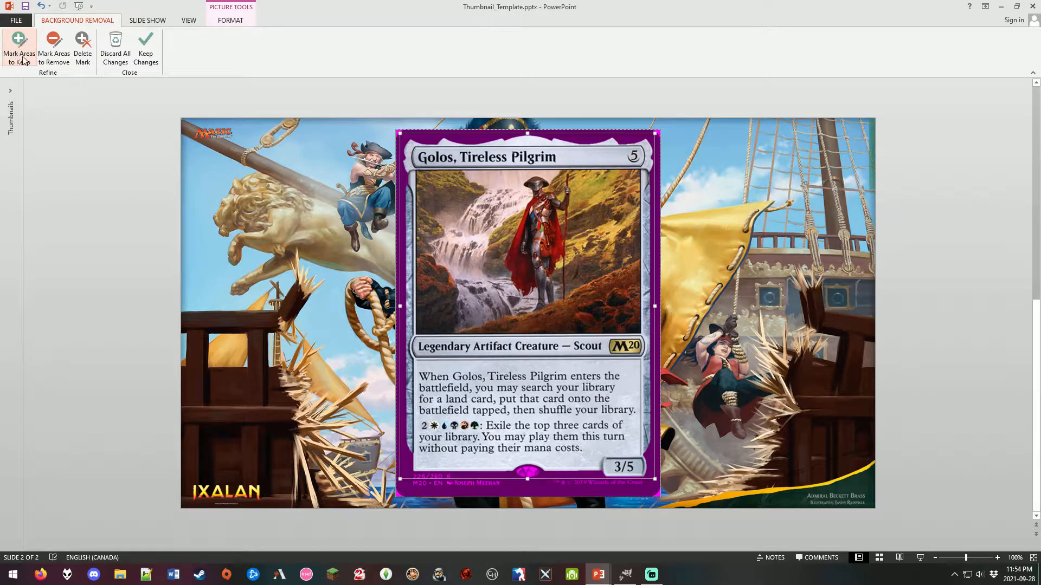
left_click(528, 471)
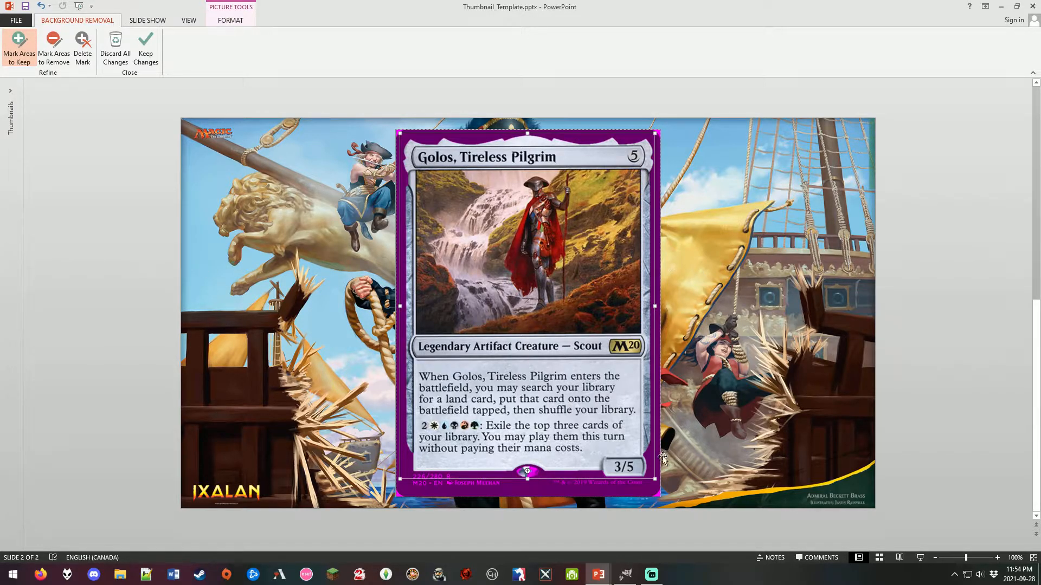
left_click(533, 471)
left_click(146, 54)
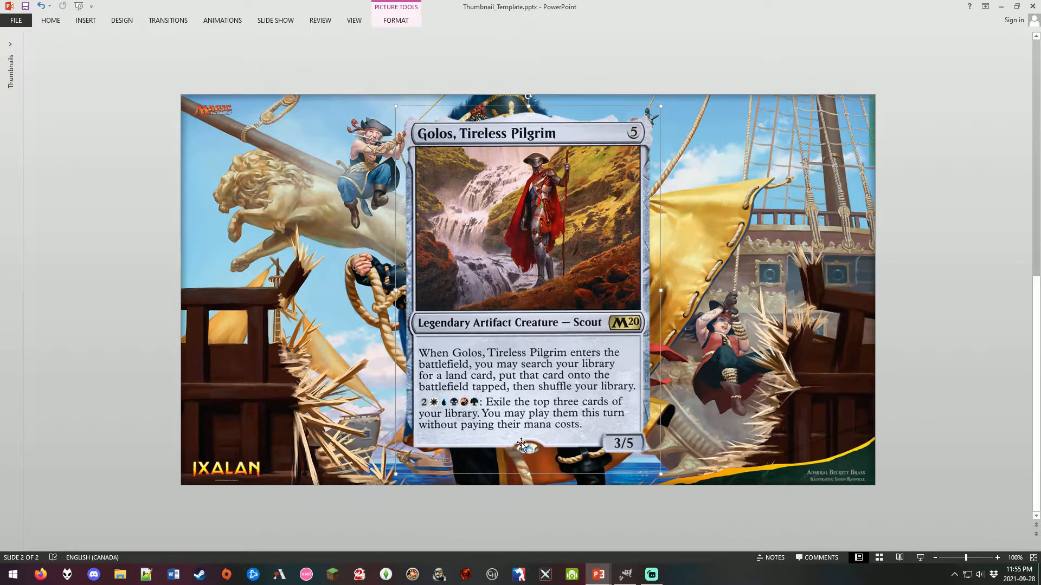
left_click(727, 307)
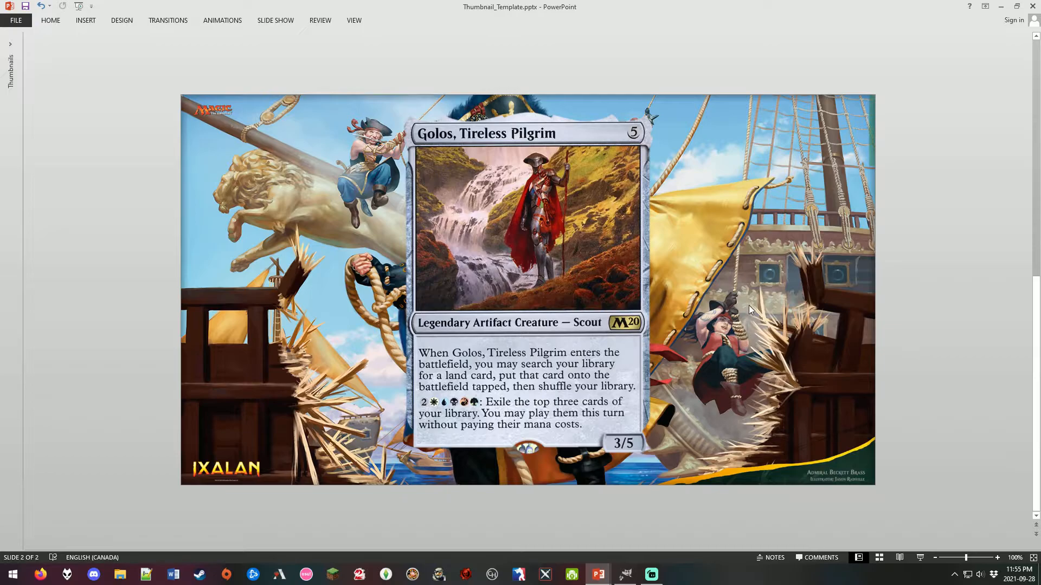
Step: Switch to the Edge_Detection_Example2.pptx presentation and compare the original yarn photo with its cutouts on the white and blue slides
key("alt+Tab")
key("alt+Tab")
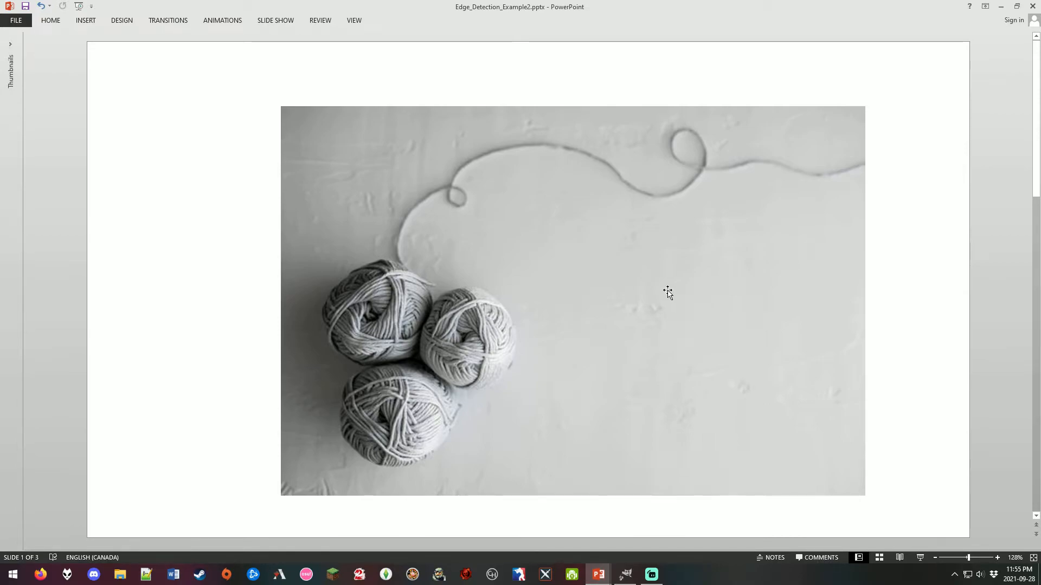
scroll(674, 293, "down", 1)
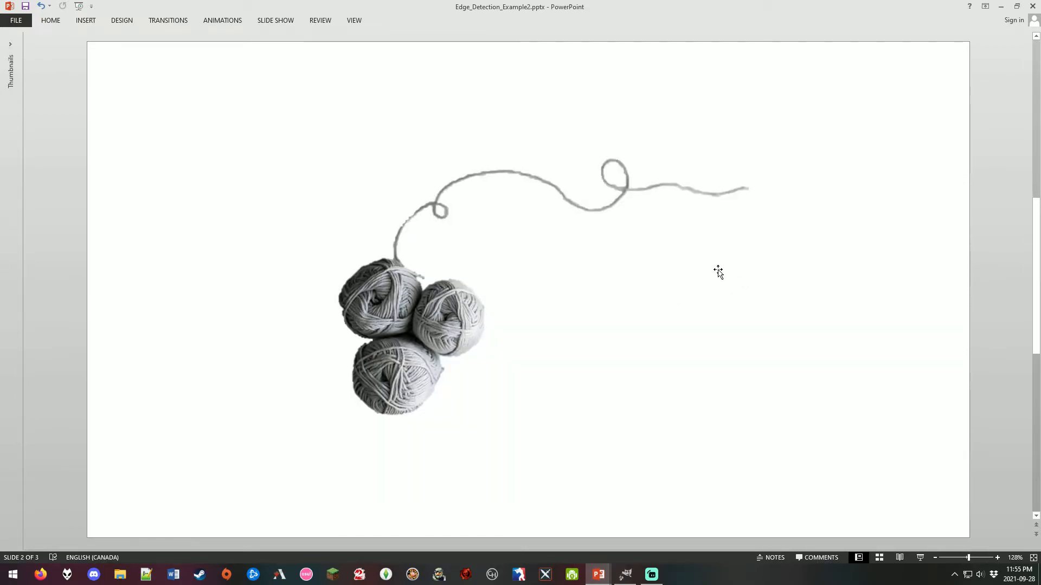
scroll(718, 272, "down", 1)
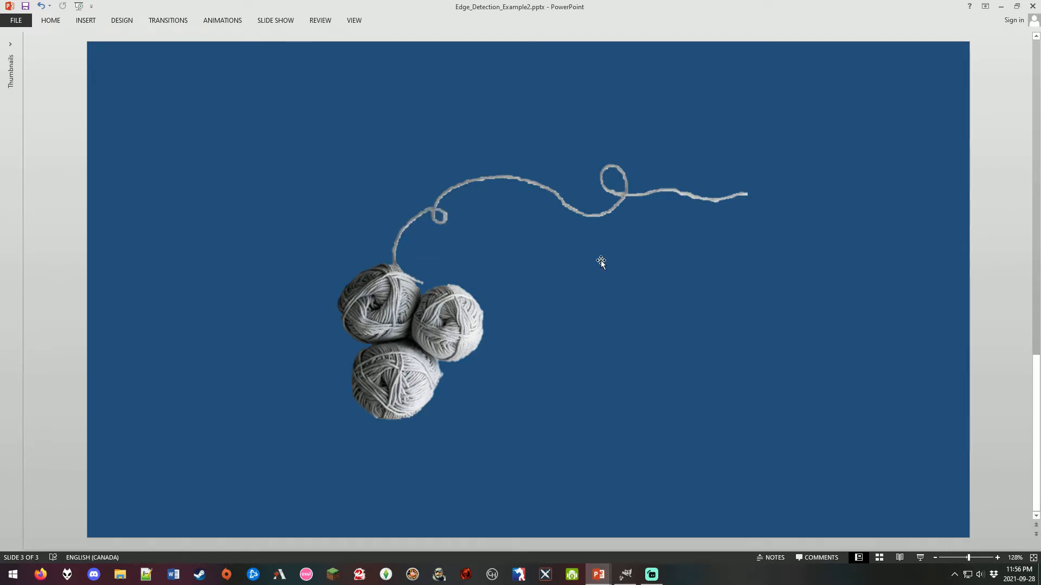
scroll(600, 260, "up", 2)
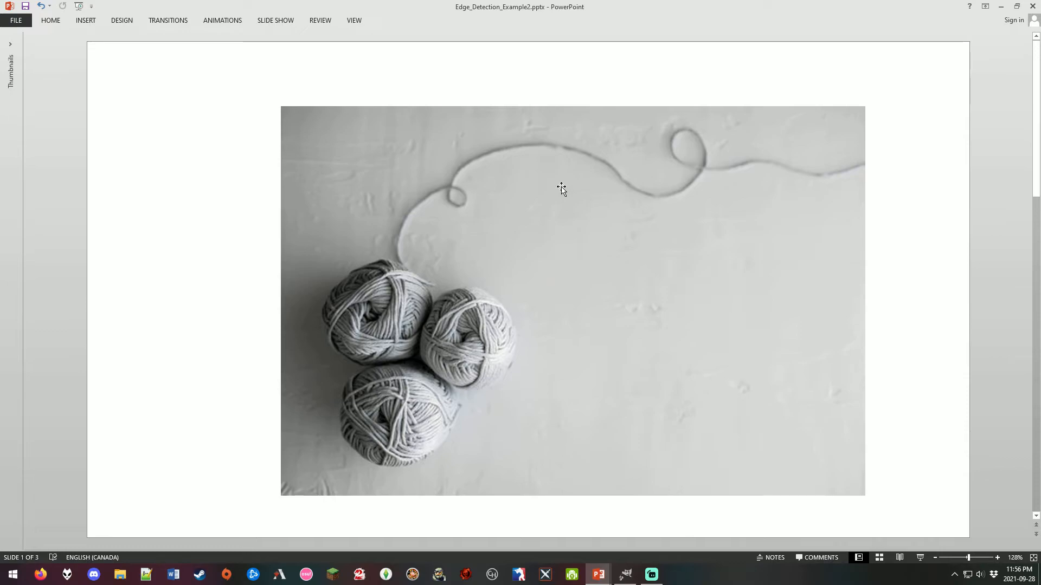
scroll(561, 188, "down", 2)
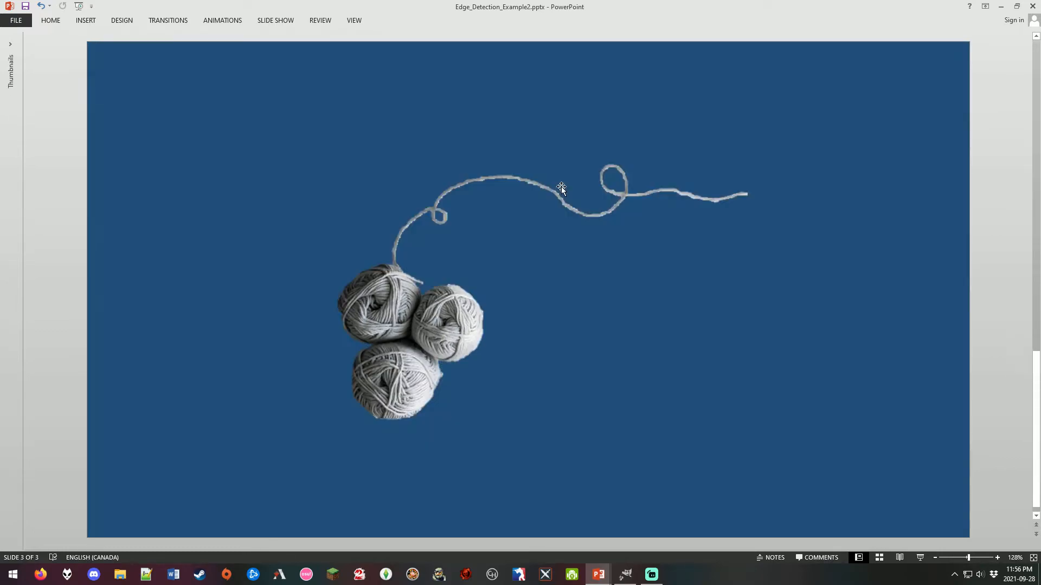
Step: Examine the edges of the yarn cutout up close on the blue slide 3
scroll(350, 409, "up", 8, "ctrl")
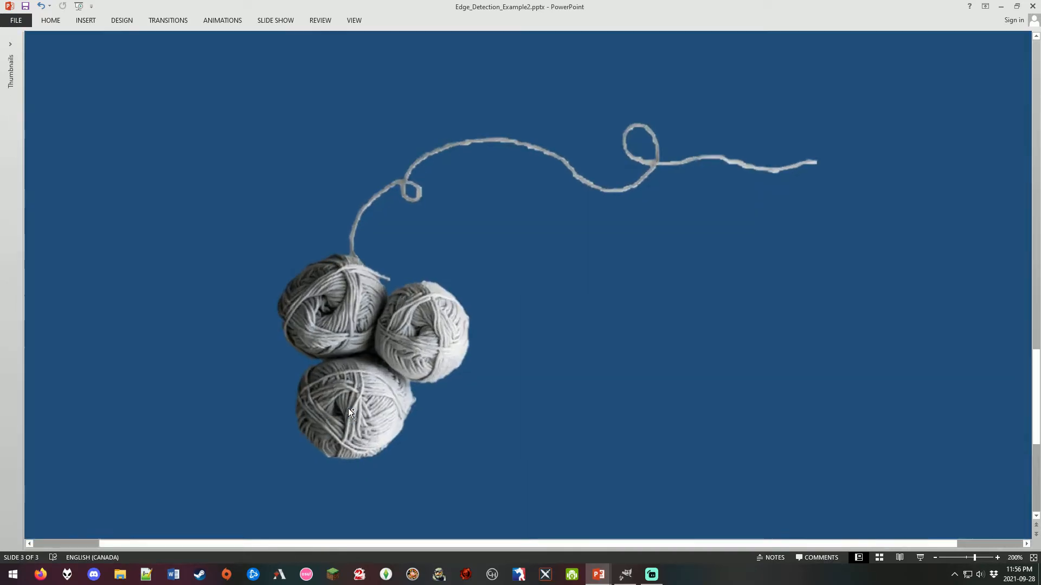
left_click(460, 423)
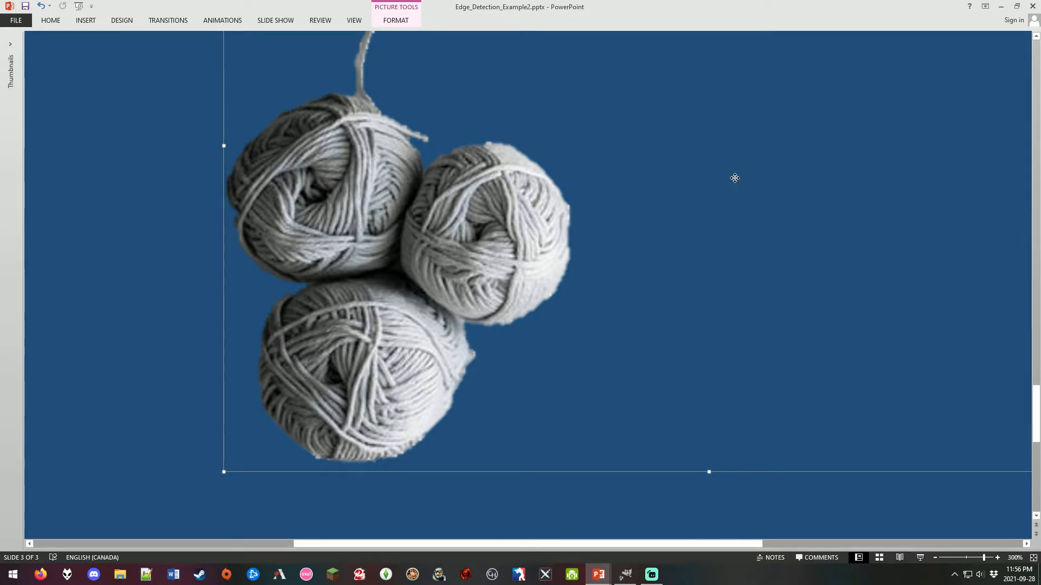
left_click(607, 509)
scroll(607, 510, "down", 2)
scroll(698, 224, "down", 3)
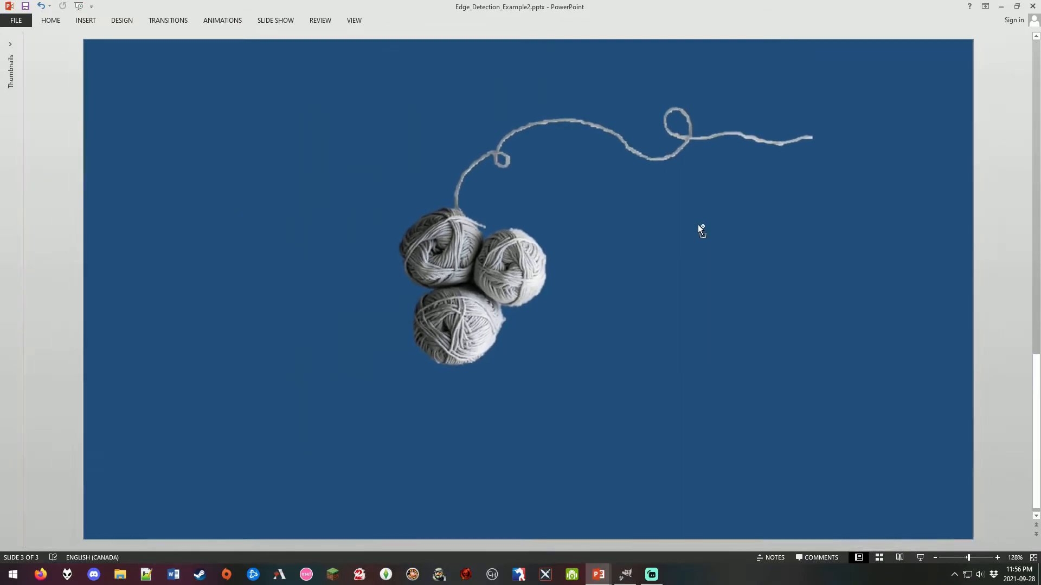
scroll(698, 224, "up", 1)
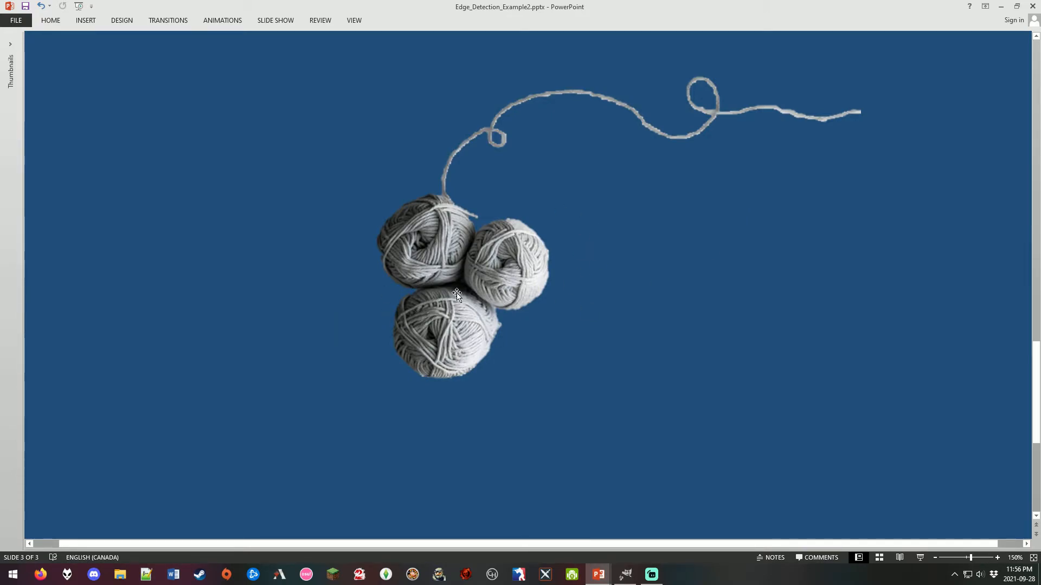
Step: Examine the yarn cutout's ball edges and loose thread up close in GIMP, and return to the Thumbnail_Template.pptx presentation in PowerPoint
key("alt+Tab")
key("alt+Tab")
key("alt+Tab")
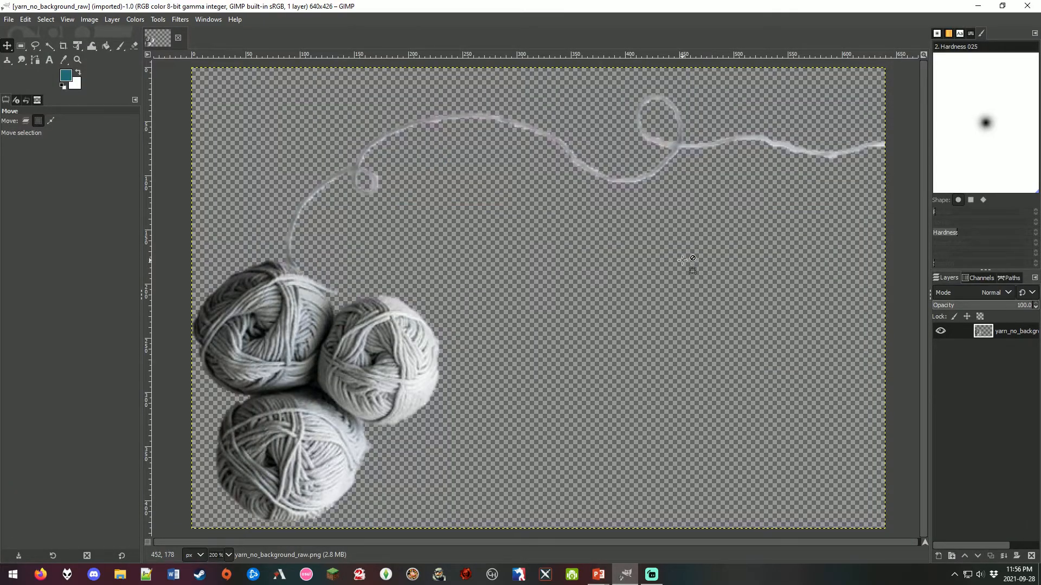
left_click(641, 268)
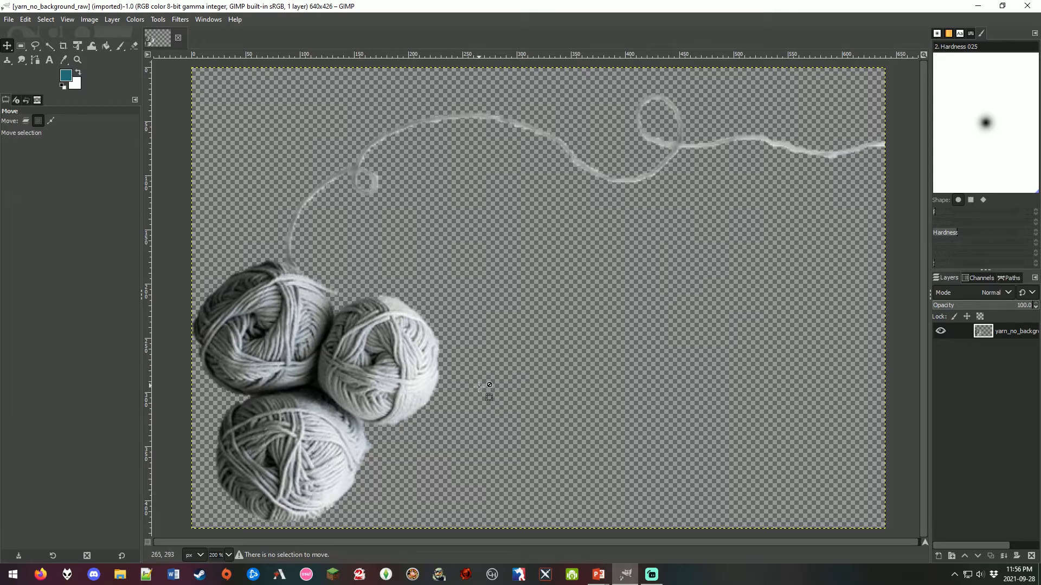
key("ctrl")
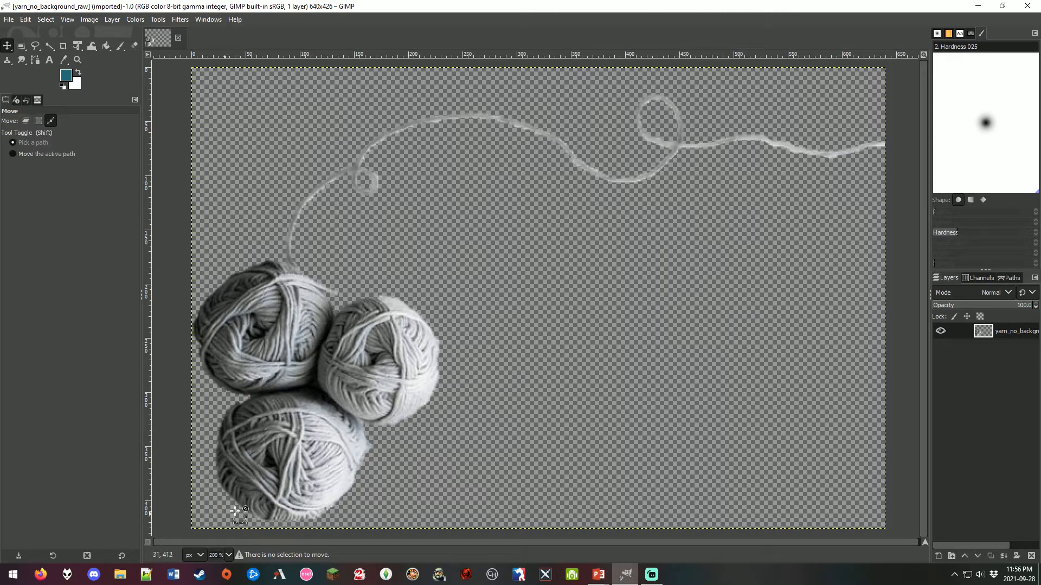
scroll(307, 306, "up", 5)
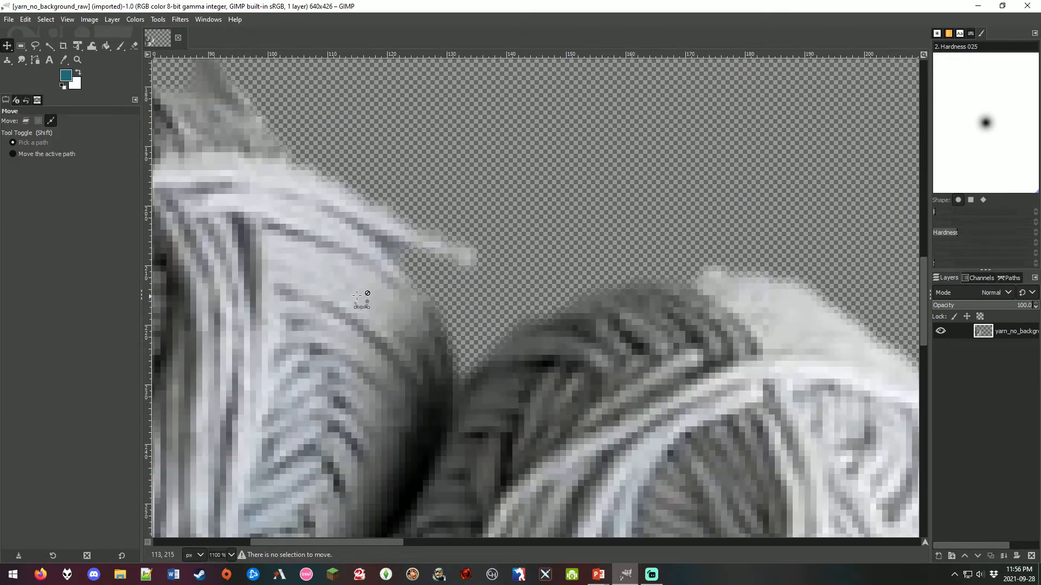
scroll(448, 288, "down", 1)
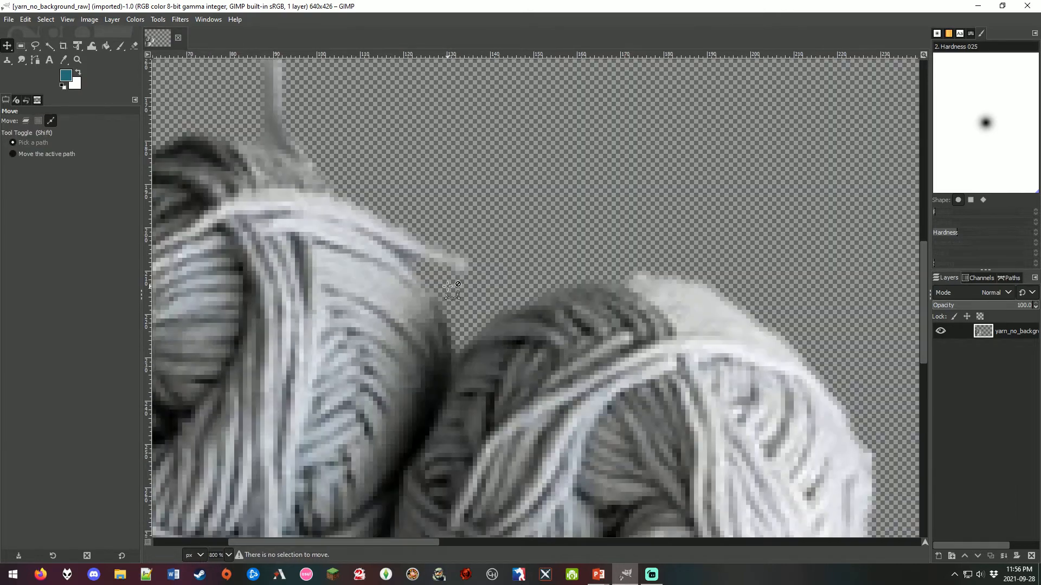
scroll(447, 287, "down", 3)
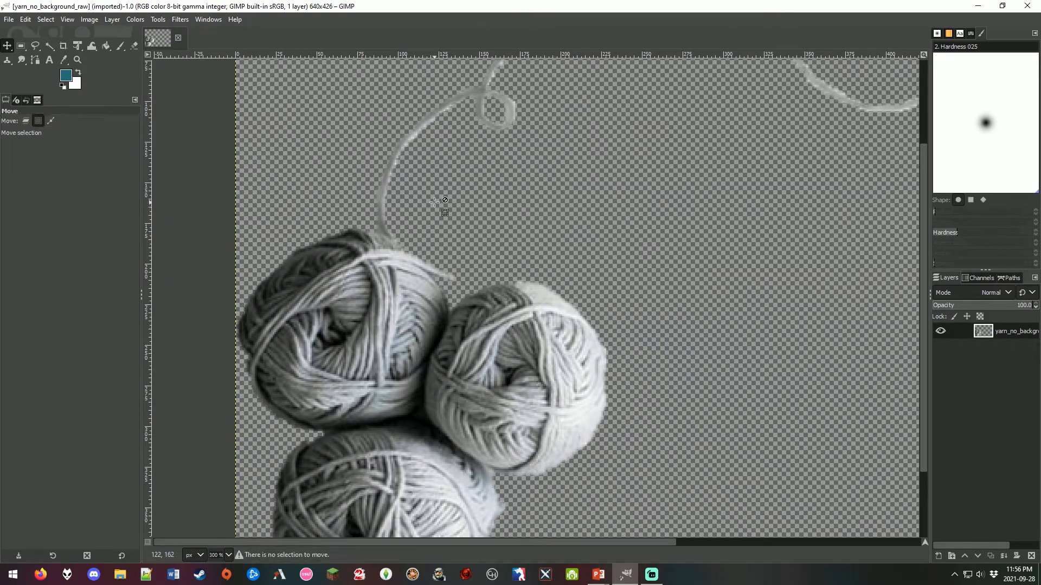
scroll(407, 157, "up", 4)
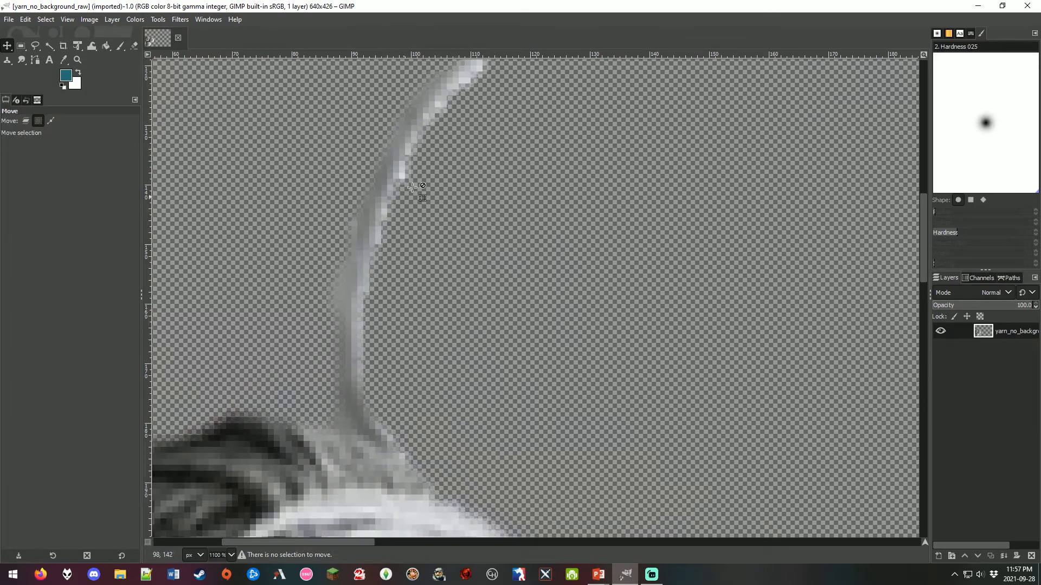
scroll(495, 244, "down", 6)
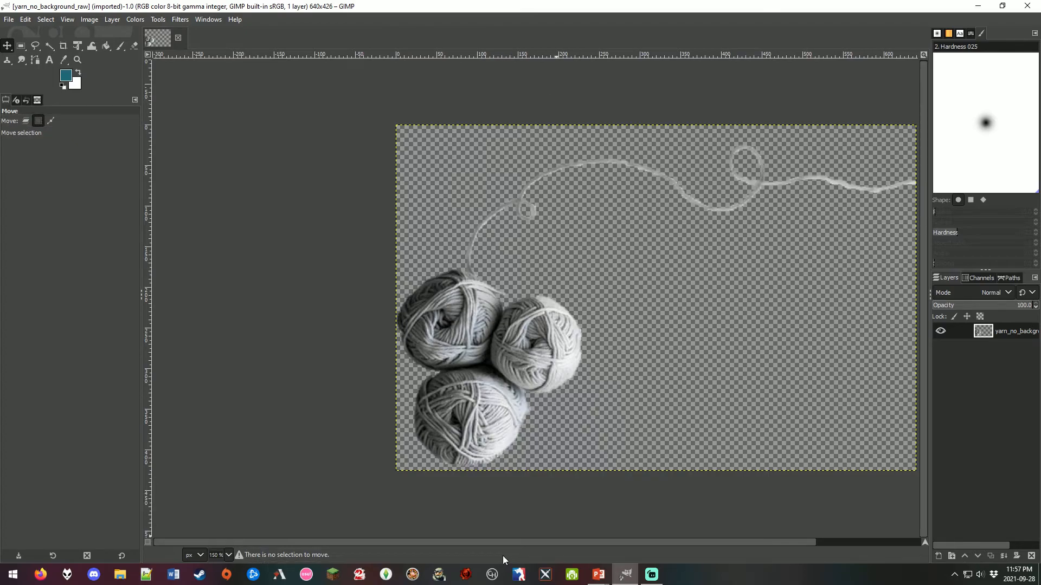
scroll(502, 545, "right", 3)
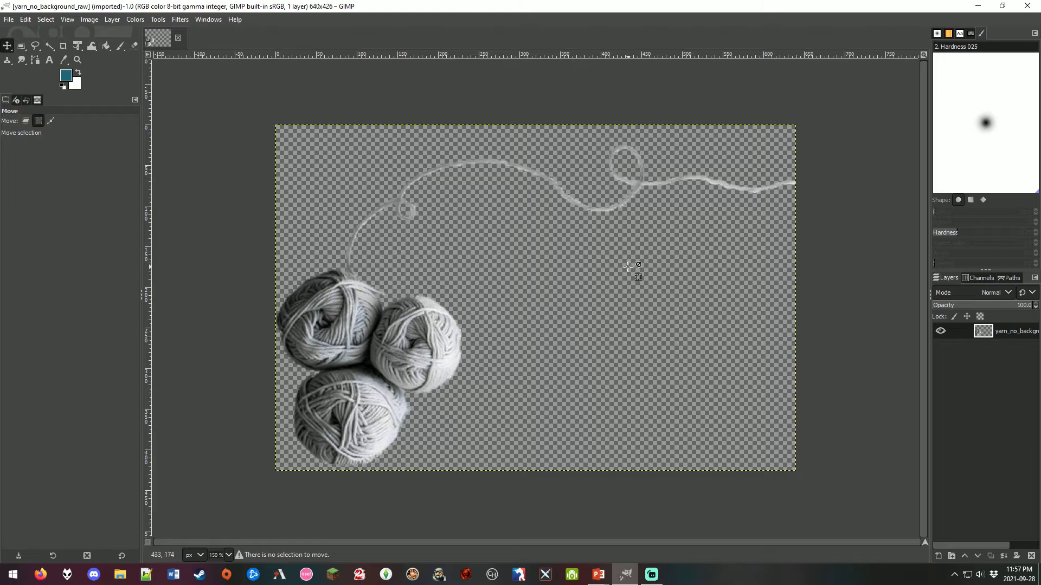
key("alt+Tab")
key("alt+Tab")
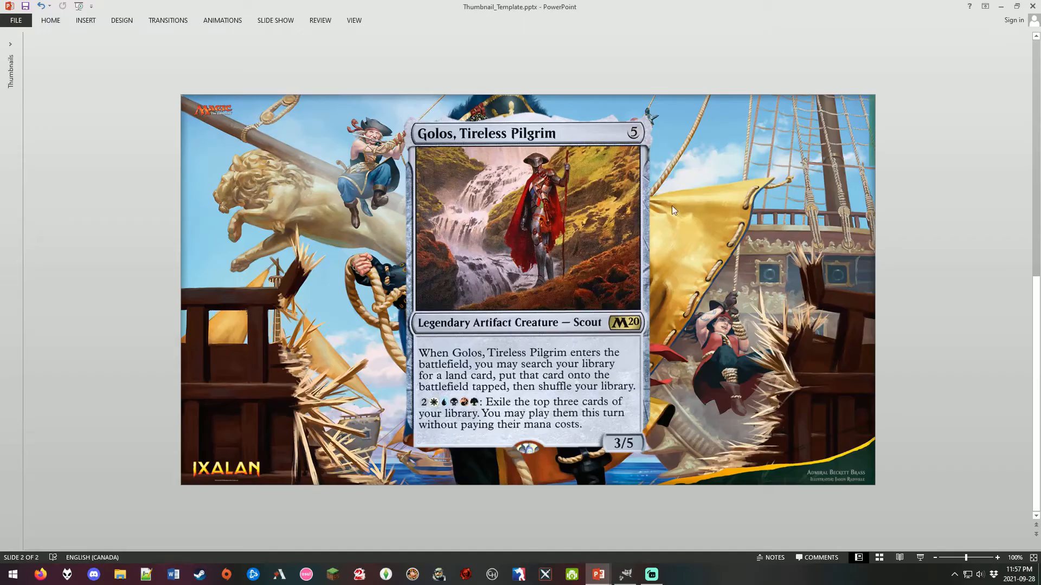
Step: Compare the yarn cutout in GIMP with the white and blue slide versions in the PowerPoint presentation Edge_Detection_Example2.pptx
key("alt+Tab")
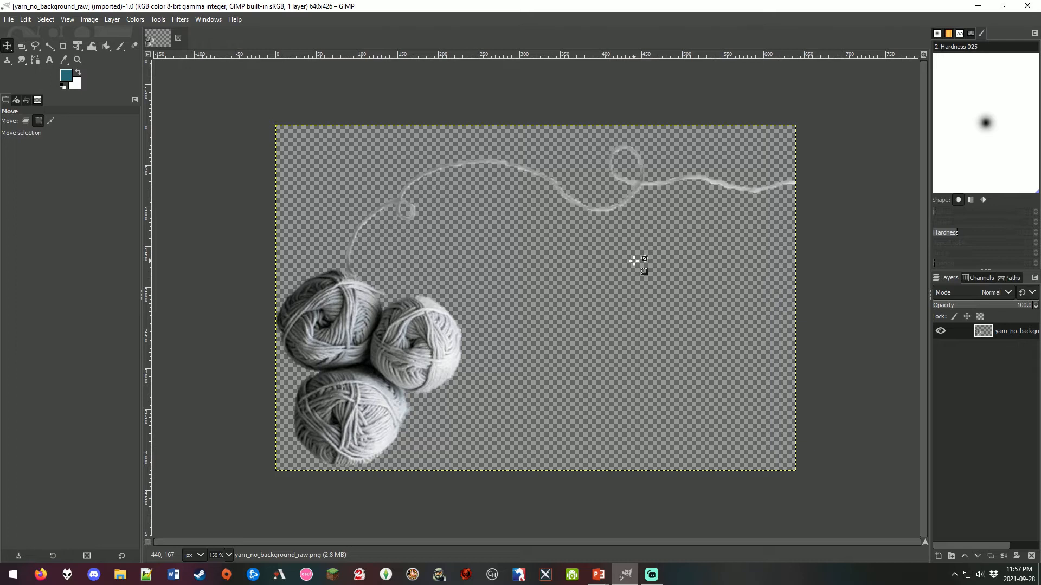
key("alt+Tab")
key("alt+Tab")
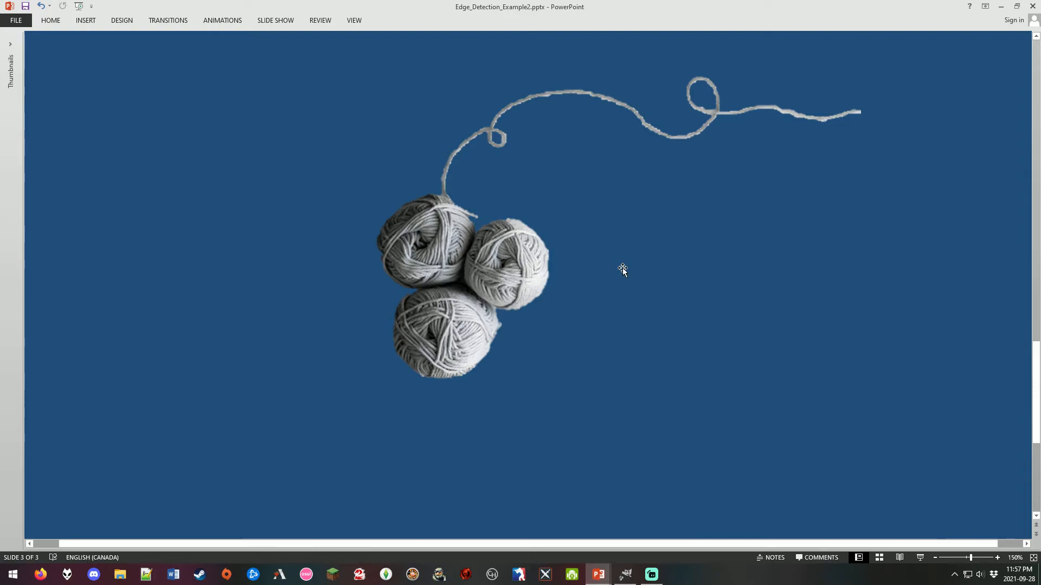
scroll(622, 270, "up", 5)
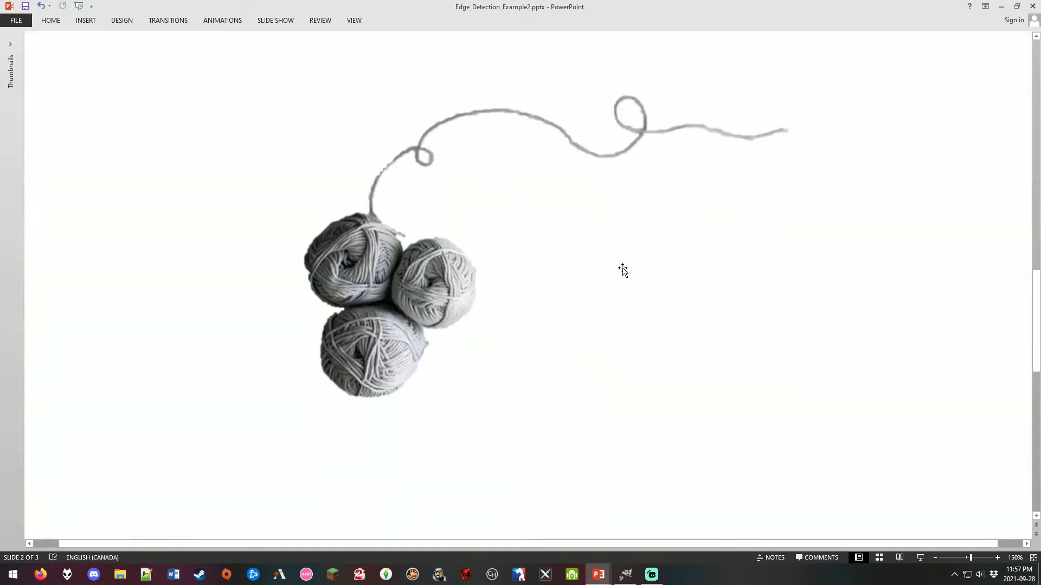
Step: Reopen background removal on slide 2's yarn picture to inspect its refinement marks, and close it keeping the changes
left_click(442, 290)
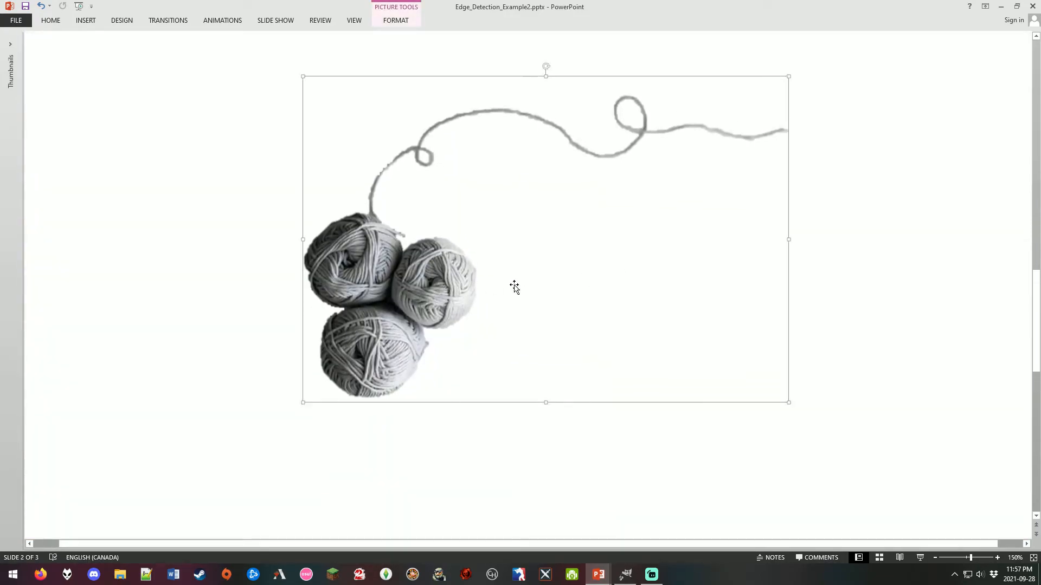
left_click(396, 20)
left_click(20, 46)
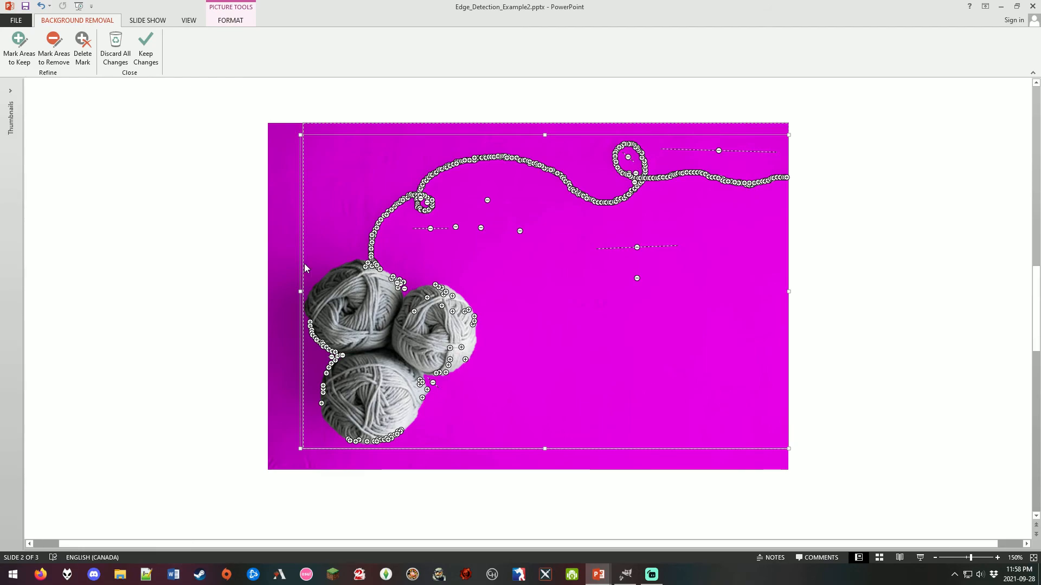
left_click(145, 51)
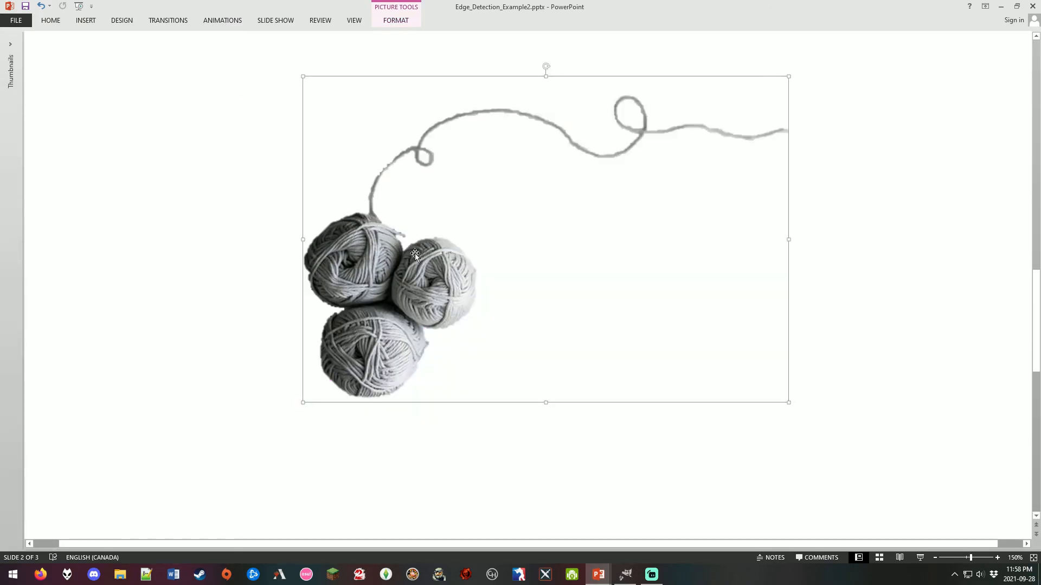
Step: Return to slide 1 to view the original yarn photo
scroll(567, 263, "up", 1)
scroll(568, 263, "up", 4)
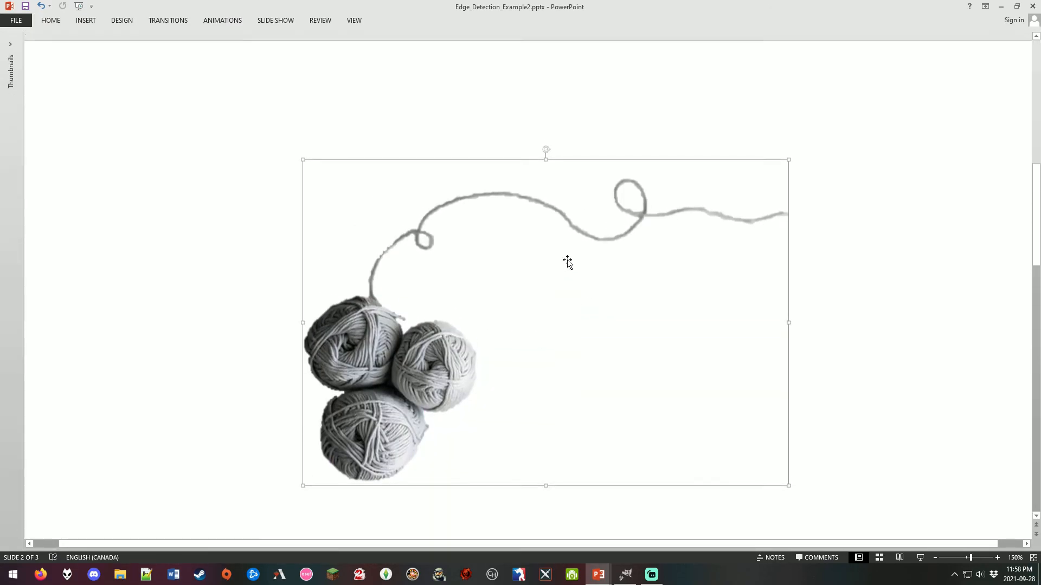
scroll(579, 258, "up", 1)
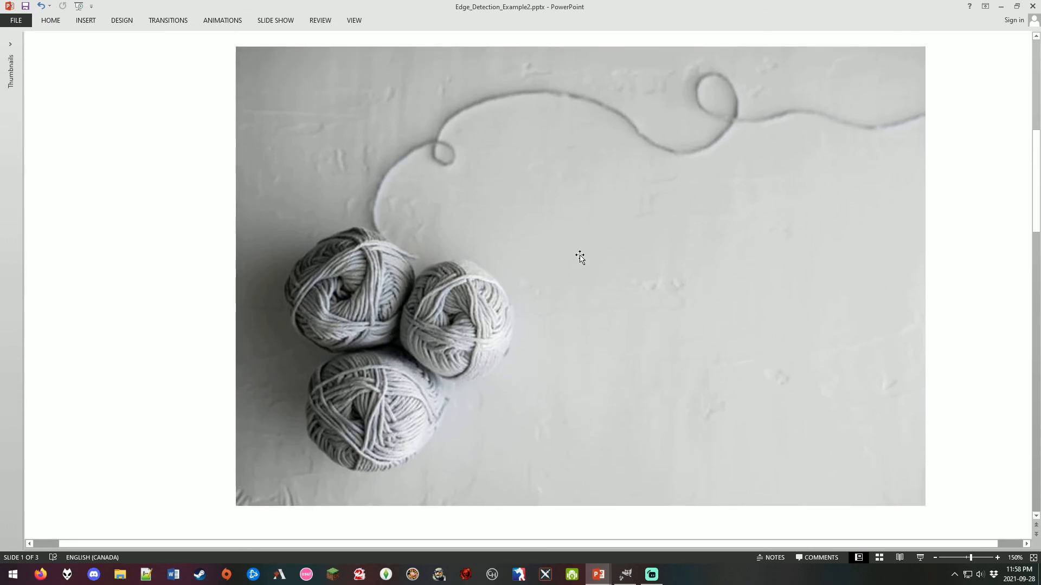